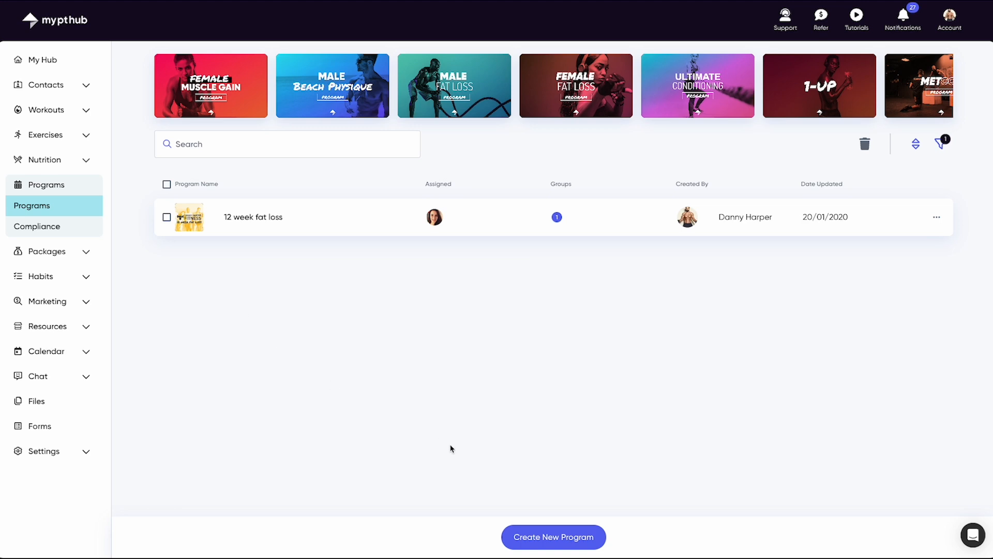
Create a new program titled "Summer shredding".
left_click(563, 538)
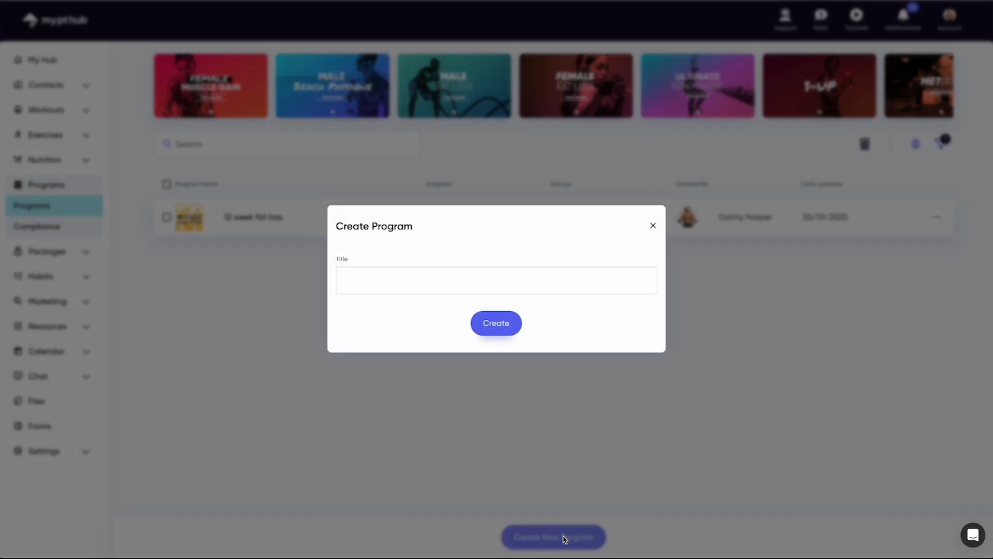
type("Summer shredding")
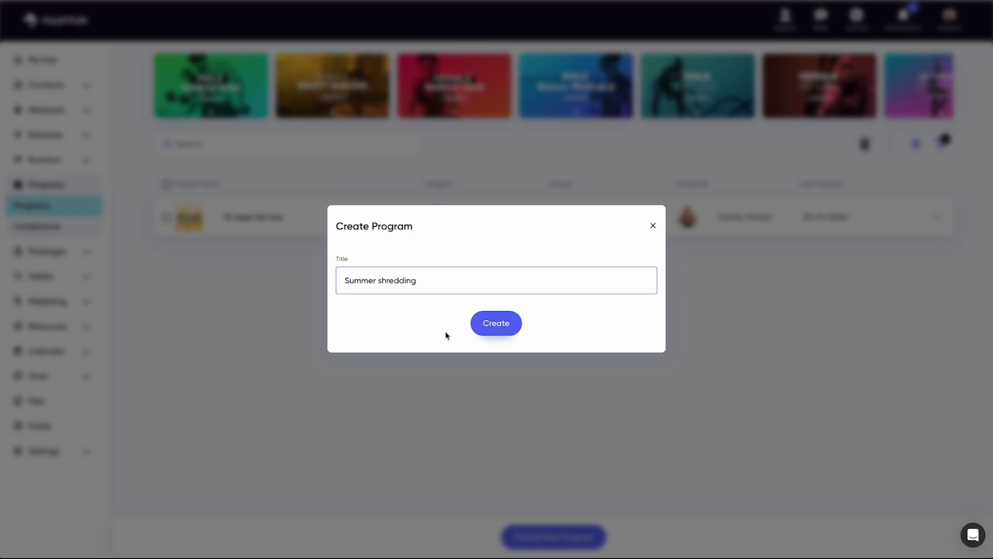
left_click(499, 324)
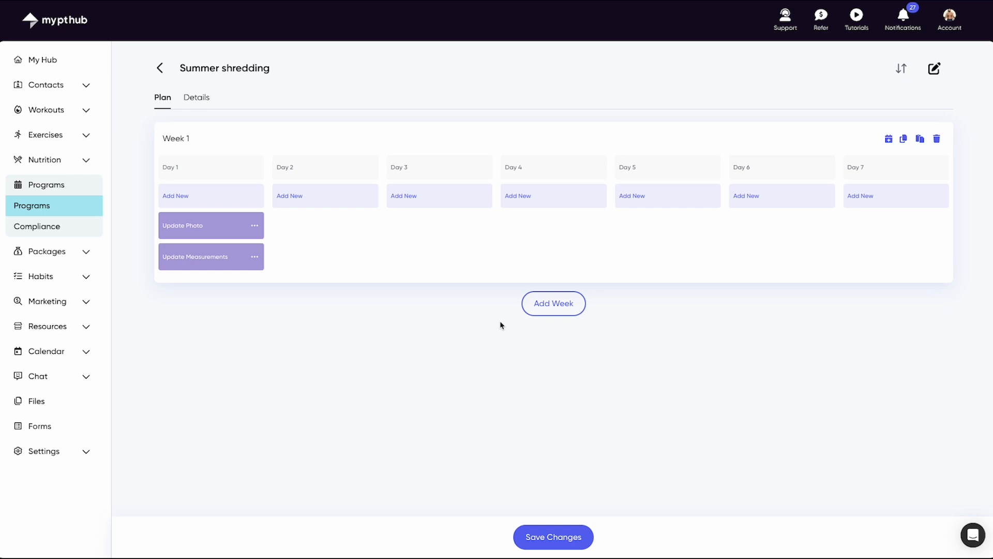
Add the Abdominals Workout as an AM workout on Day 1 of Week 1.
left_click(258, 228)
left_click(300, 264)
left_click(250, 198)
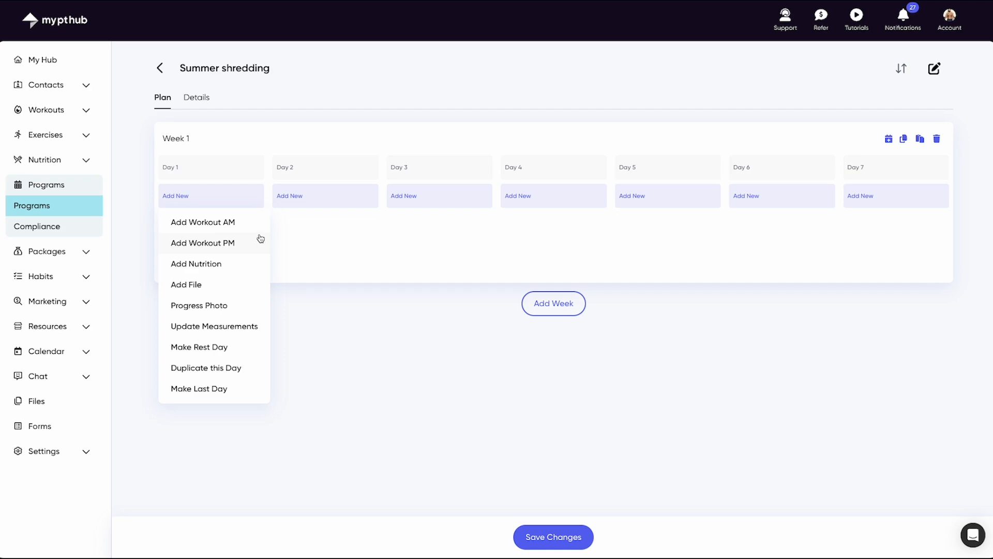
left_click(260, 224)
left_click(421, 174)
left_click(496, 467)
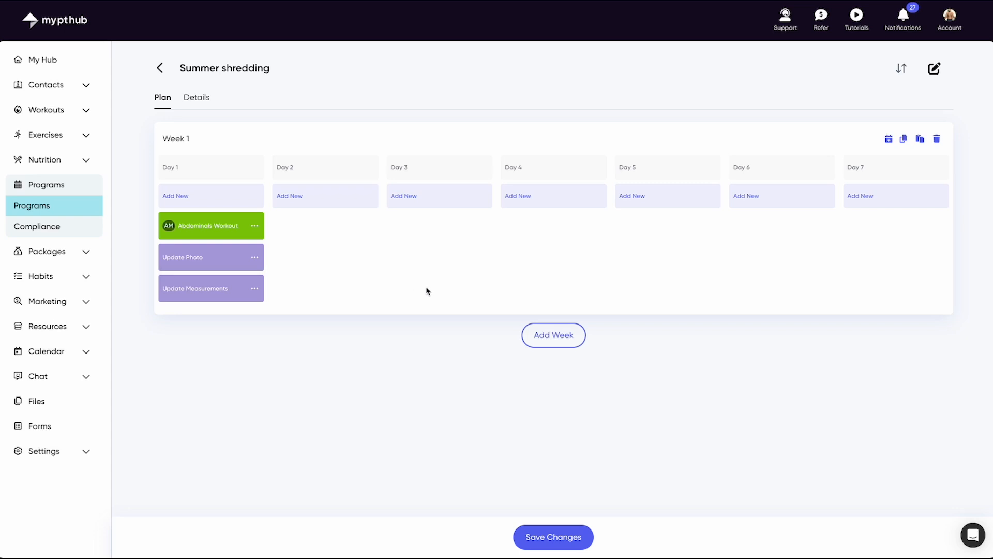
Add a second week to the plan and duplicate Week 1 within the program.
left_click(579, 337)
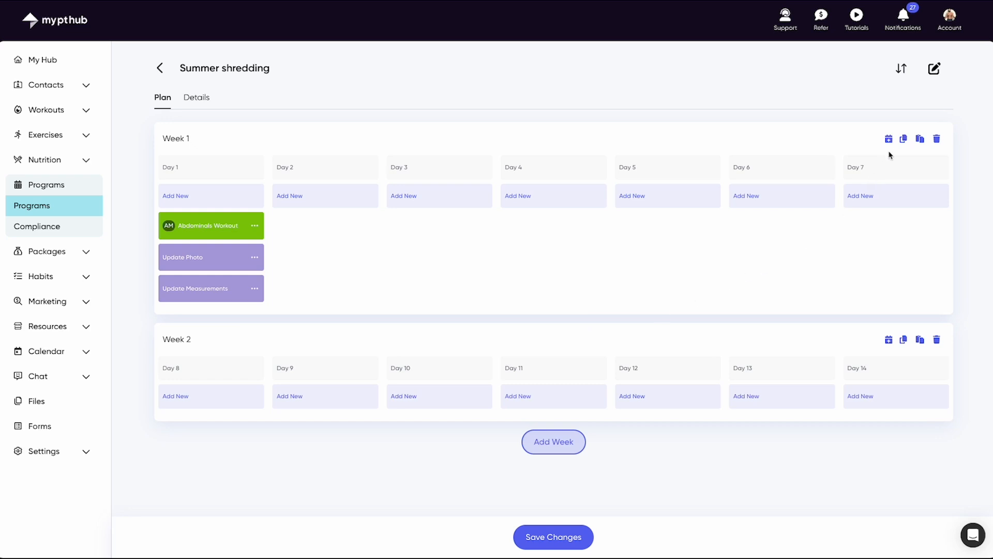
left_click(905, 140)
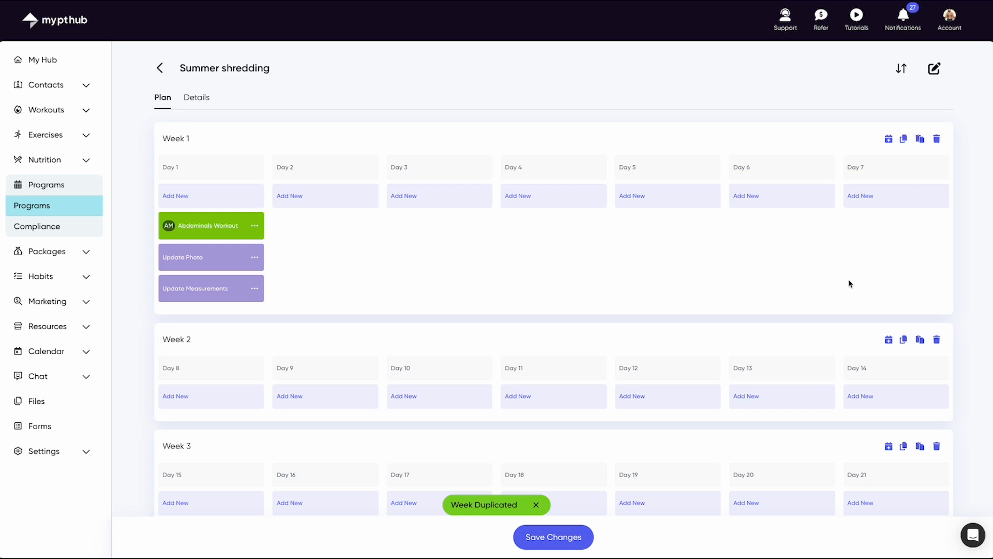
scroll(852, 283, "down", 1)
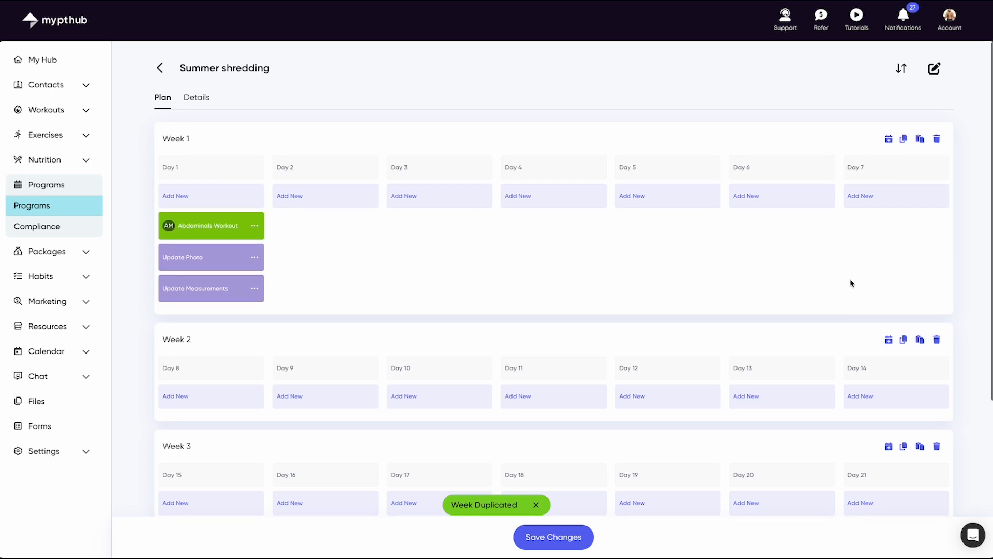
Add the 1600 Calories nutrition plan to every day of Week 1.
left_click(891, 142)
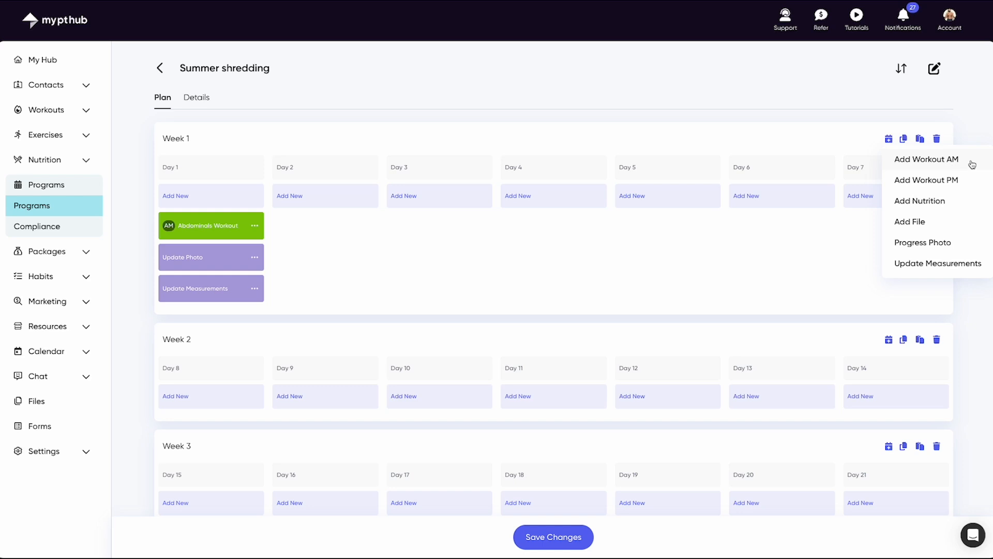
left_click(957, 204)
left_click(645, 206)
left_click(482, 427)
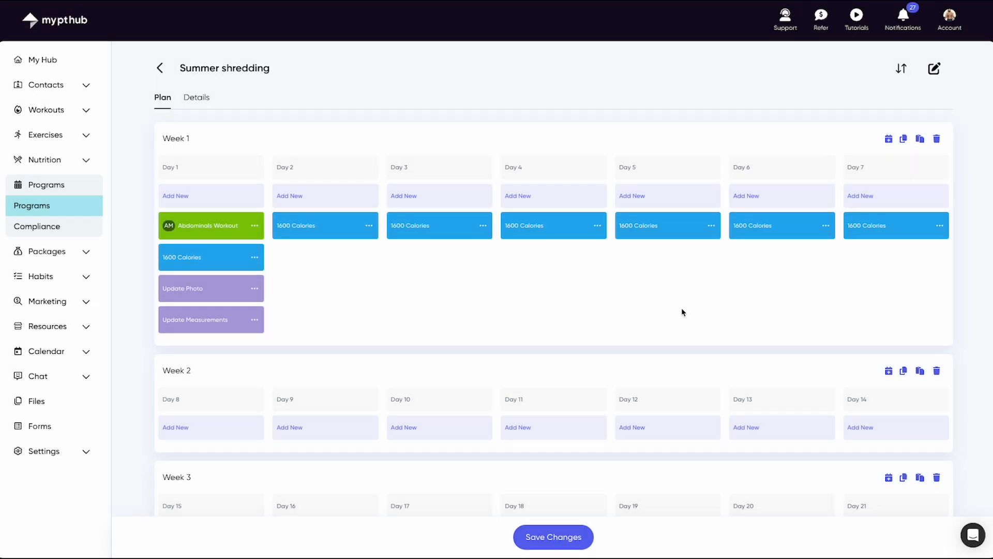
left_click(920, 140)
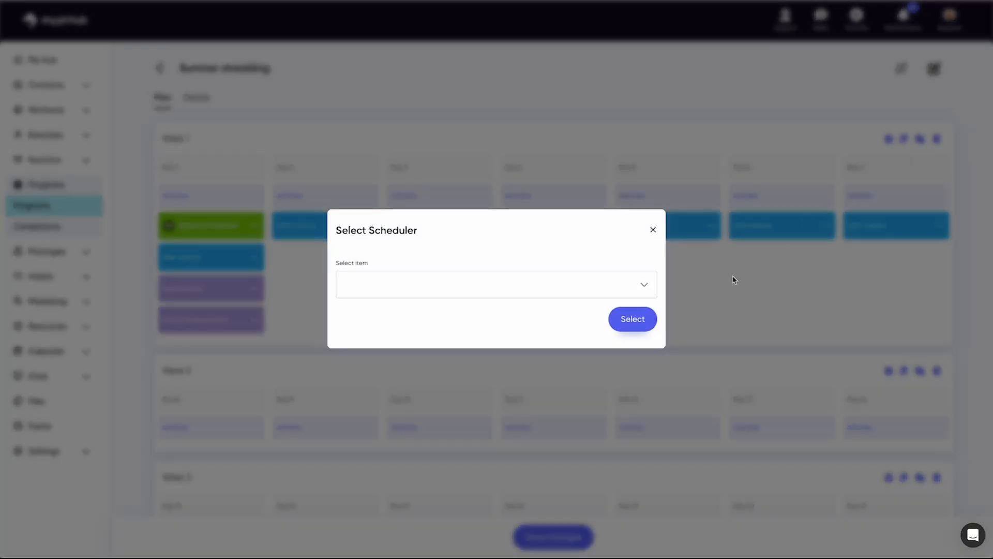
left_click(646, 291)
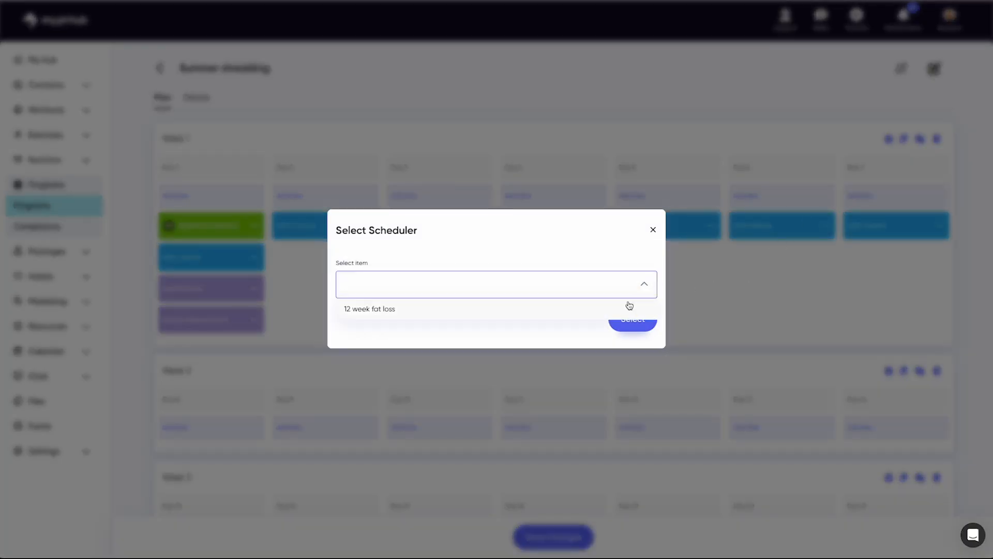
left_click(629, 305)
left_click(653, 230)
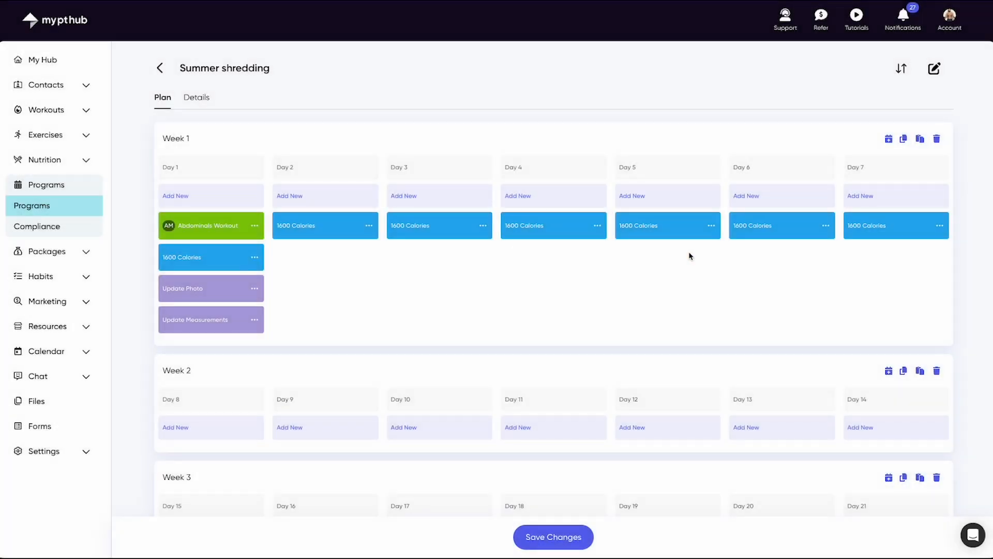
Reorder the program's weeks so the filled Week 1 comes after the empty Week 2.
left_click(903, 72)
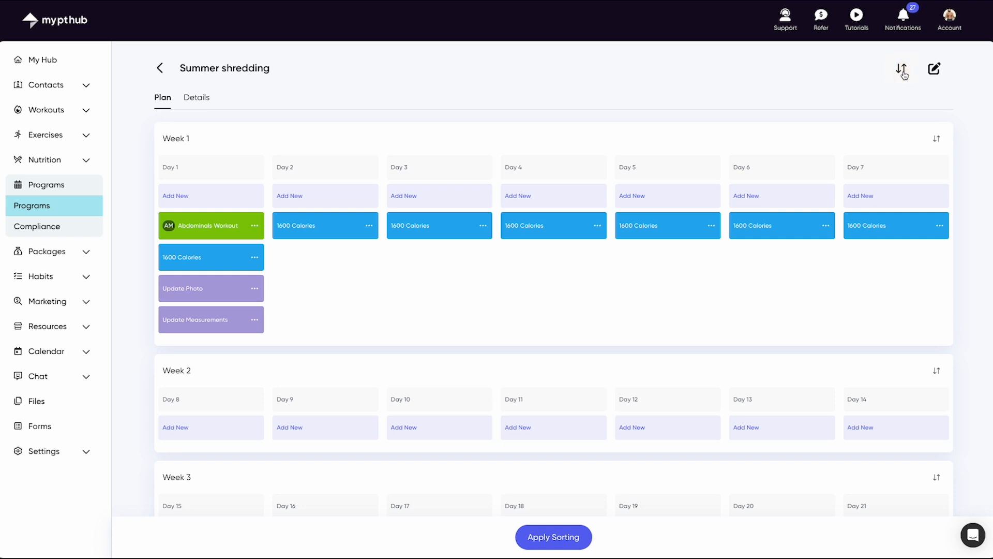
left_click_drag(934, 138, 916, 429)
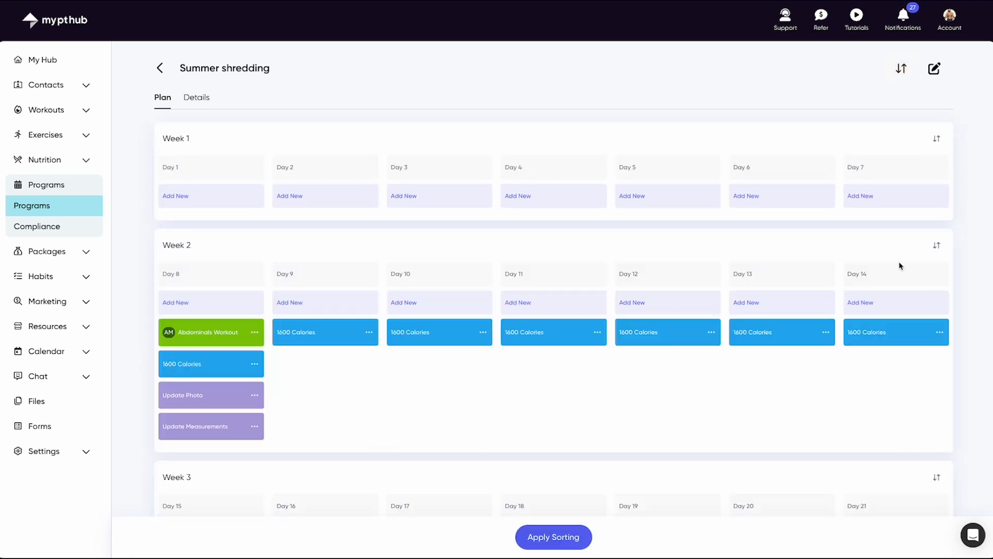
Review the program's details and the choices for its next program, and return to the weekly plan.
left_click(196, 100)
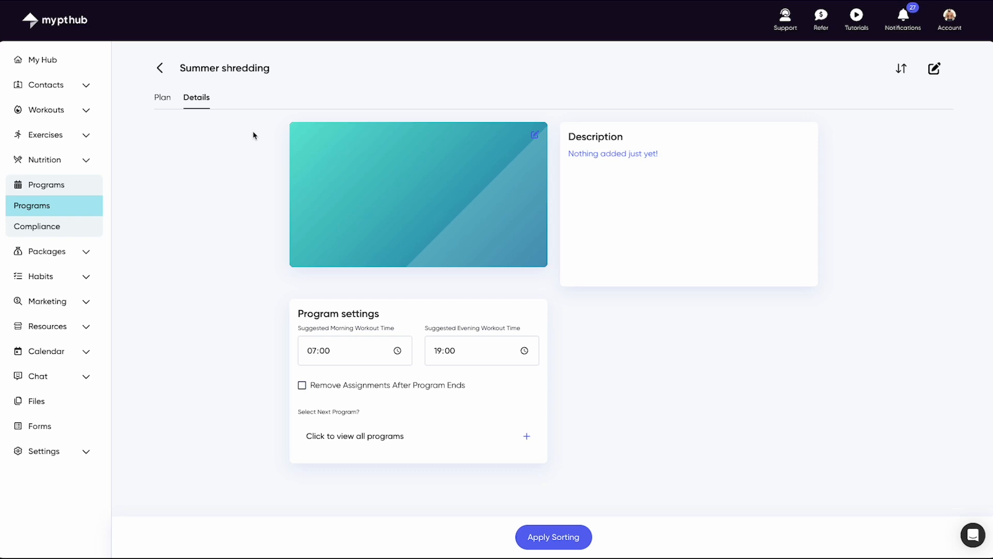
left_click(422, 437)
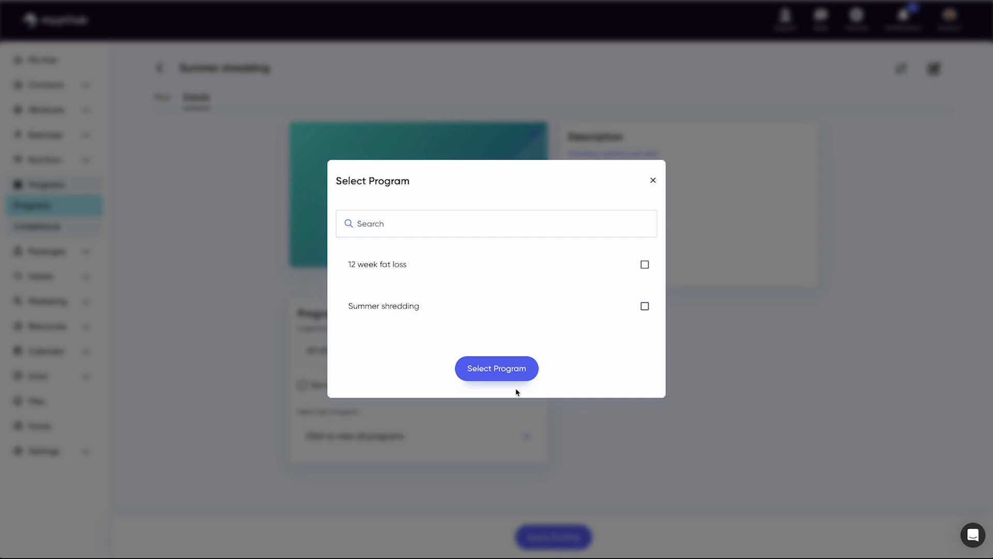
left_click(654, 180)
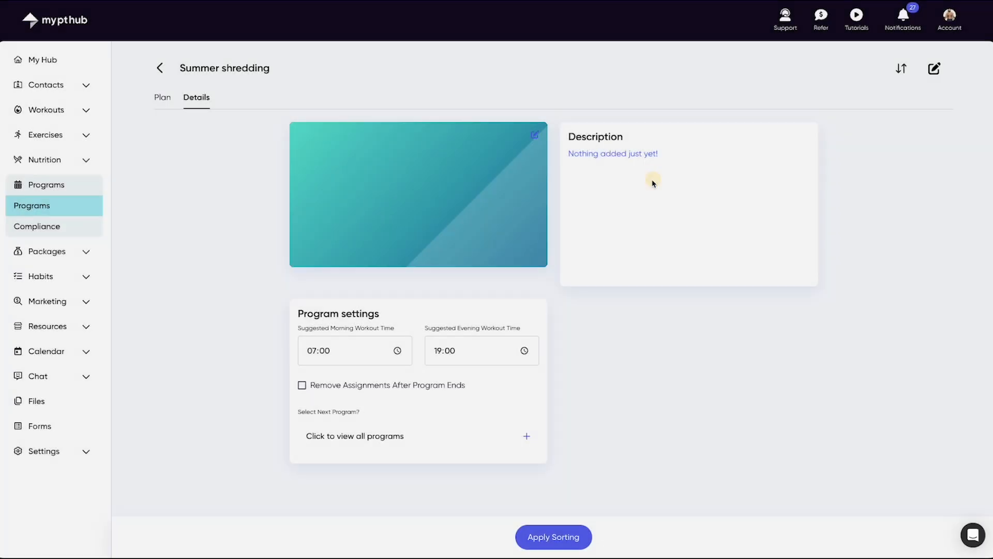
left_click(162, 100)
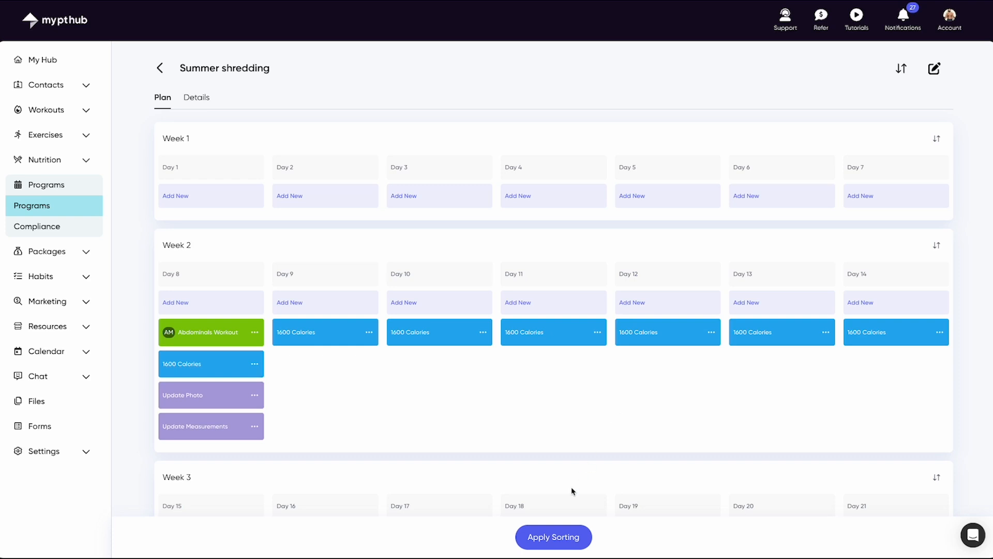
Apply the new week order and save the program.
left_click(555, 540)
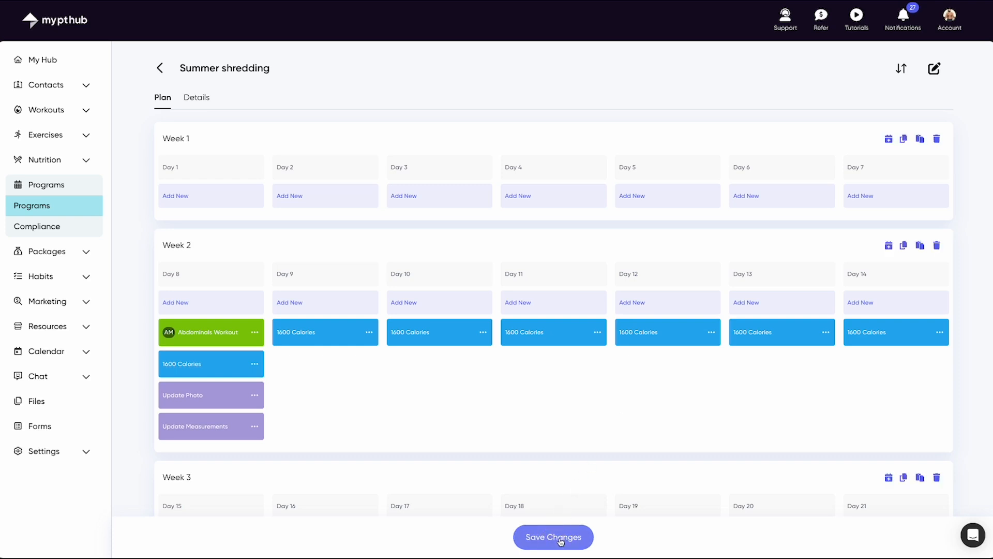
left_click(567, 540)
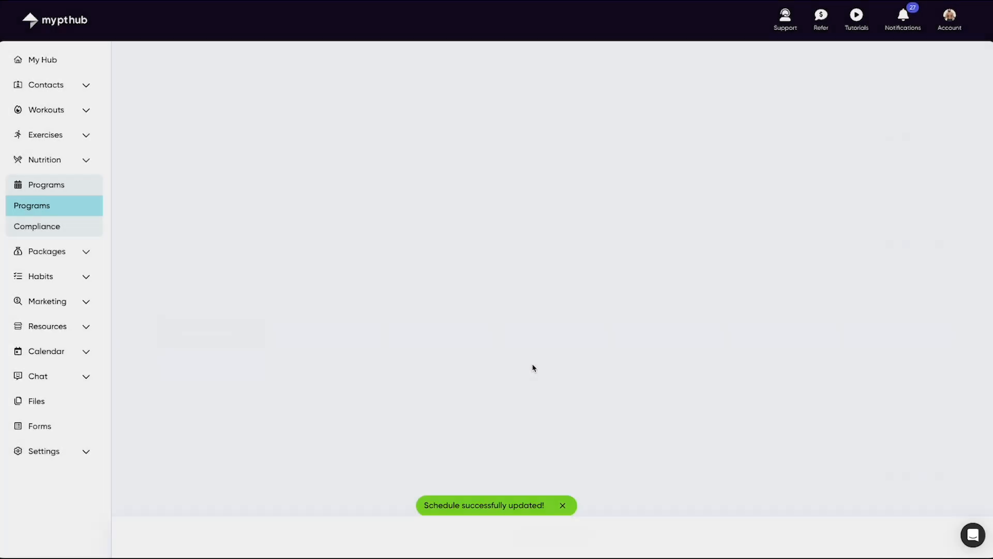
Assign the Summer shredding program to the first listed client, allowing the client to choose their own start date.
left_click(939, 218)
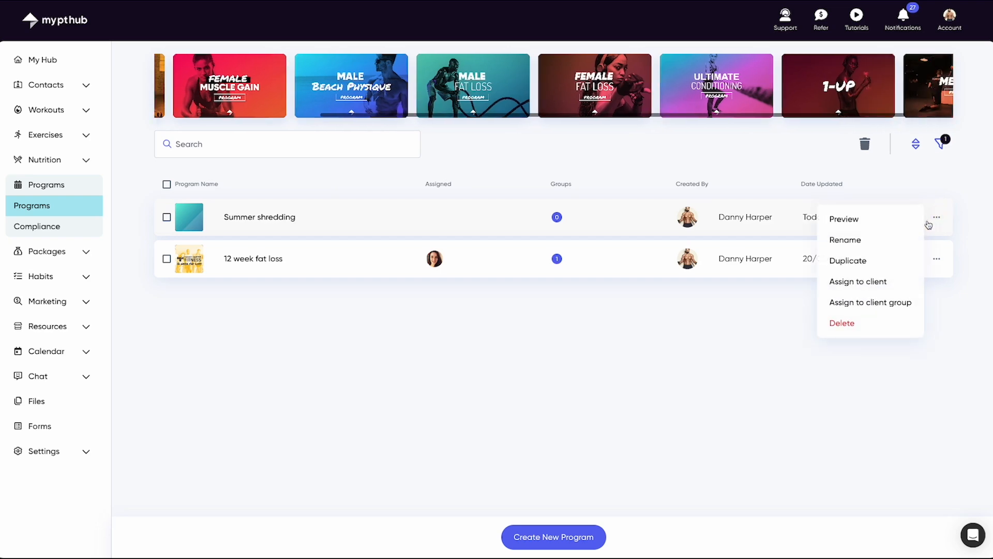
left_click(879, 284)
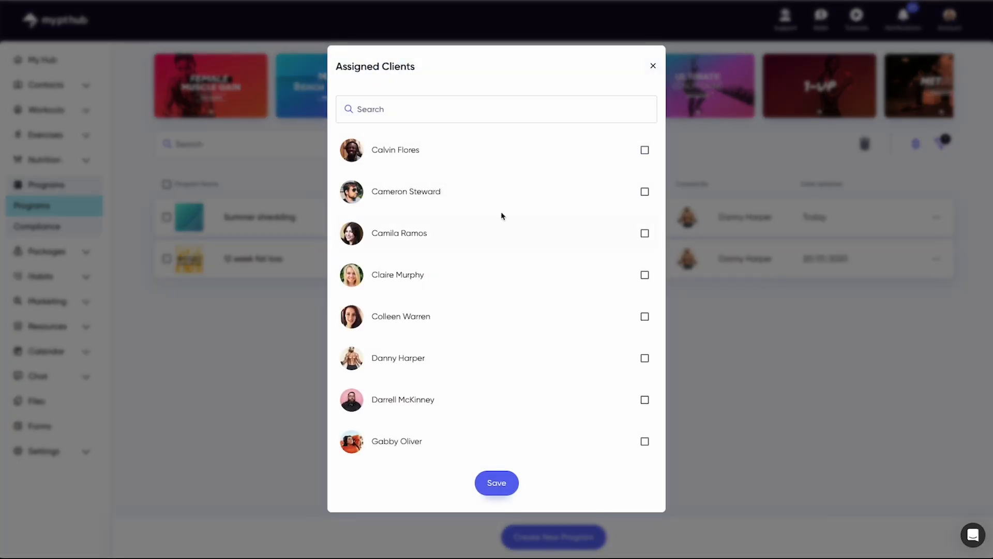
left_click(498, 149)
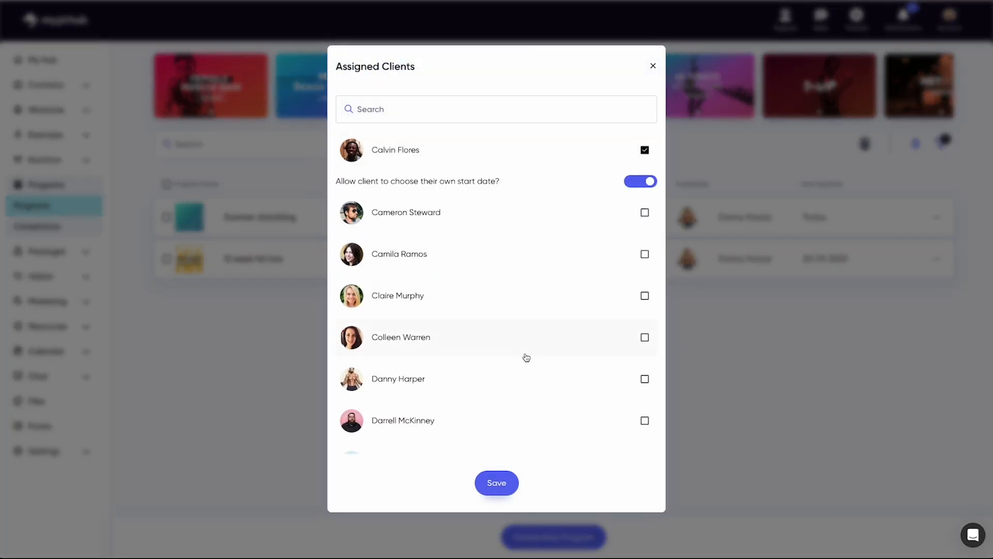
left_click(635, 183)
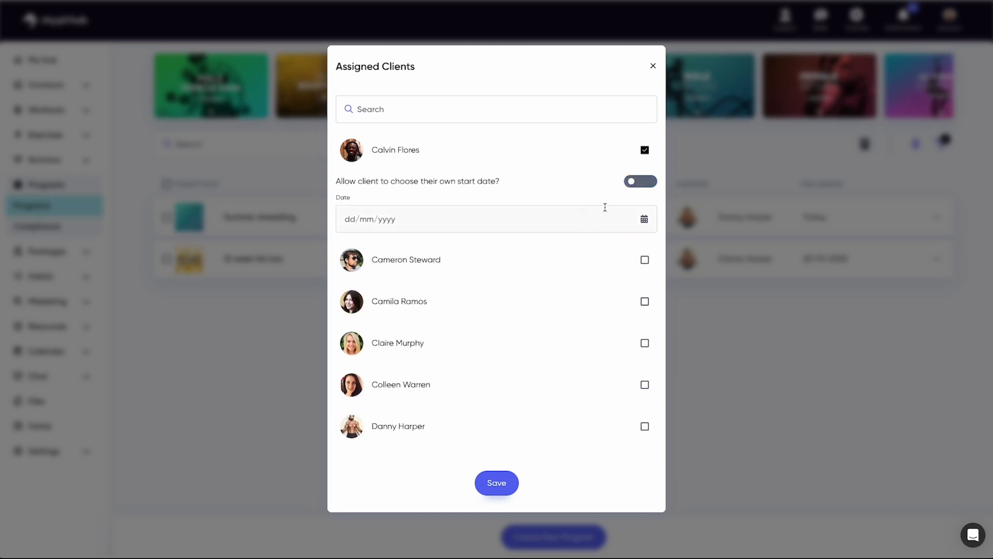
left_click(647, 182)
left_click(498, 484)
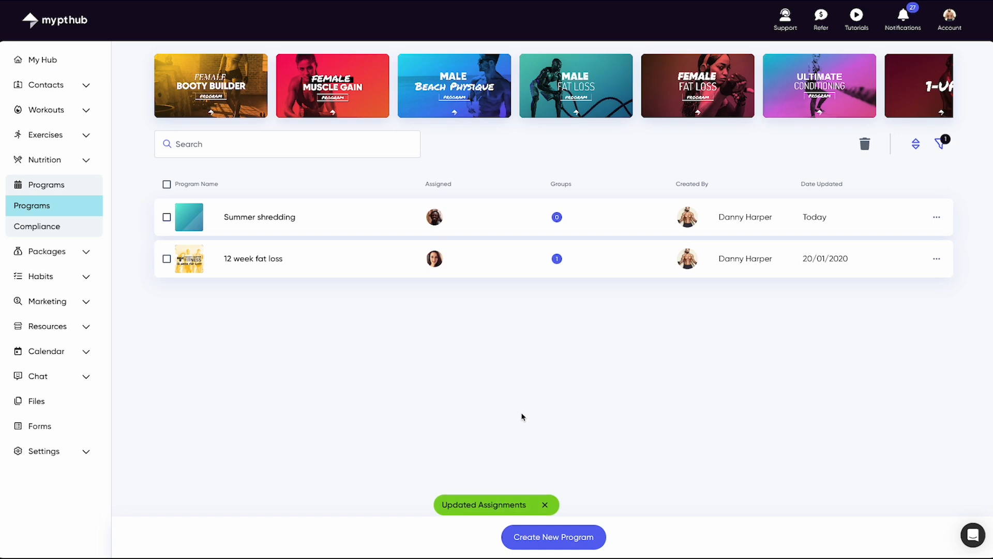
Review the clients' program compliance with its available actions and filters, and return to the My Hub dashboard.
left_click(79, 226)
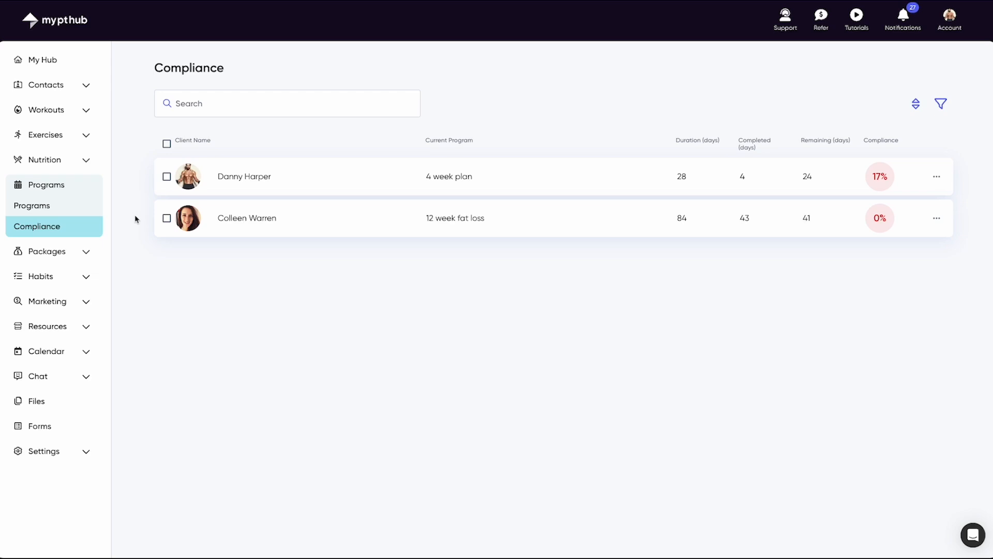
left_click(938, 178)
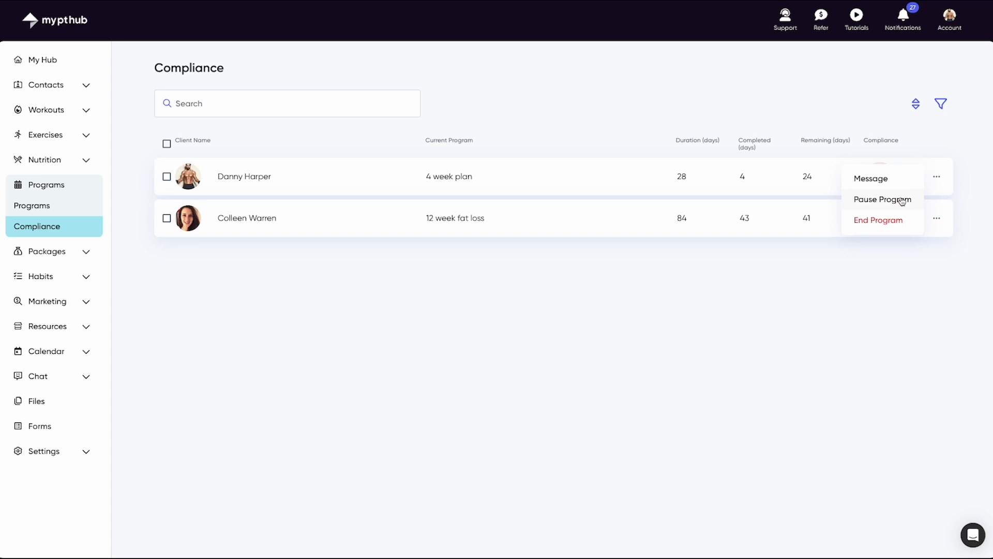
left_click(965, 185)
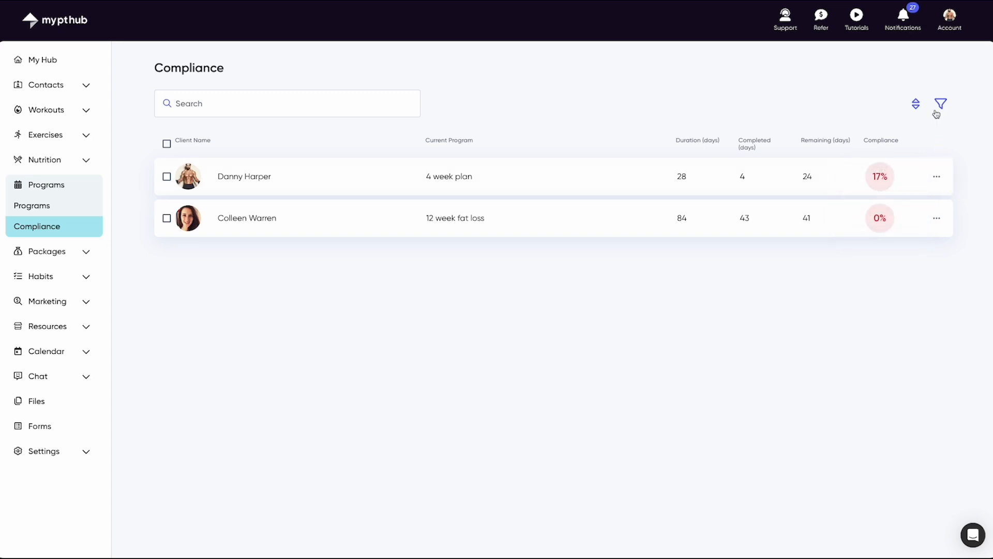
left_click(940, 105)
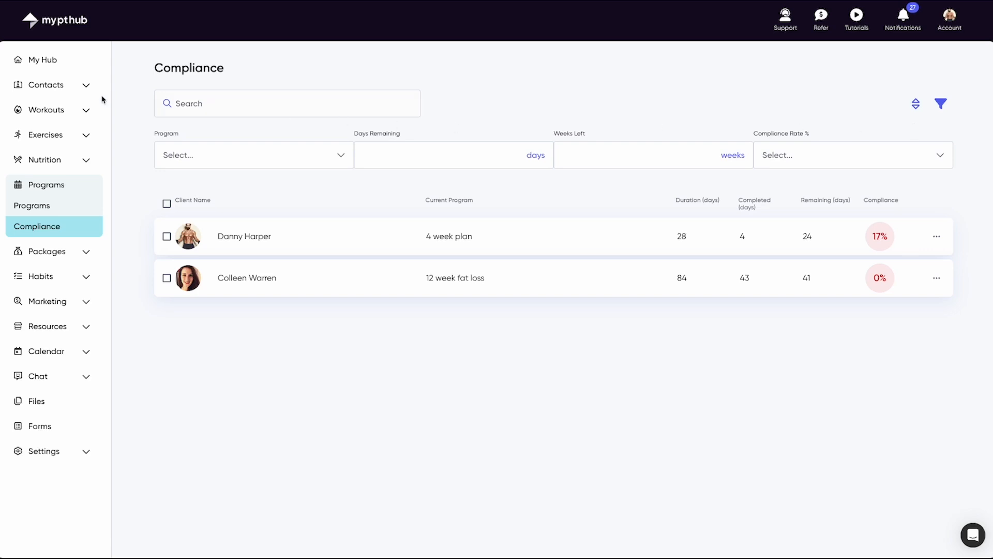
left_click(55, 63)
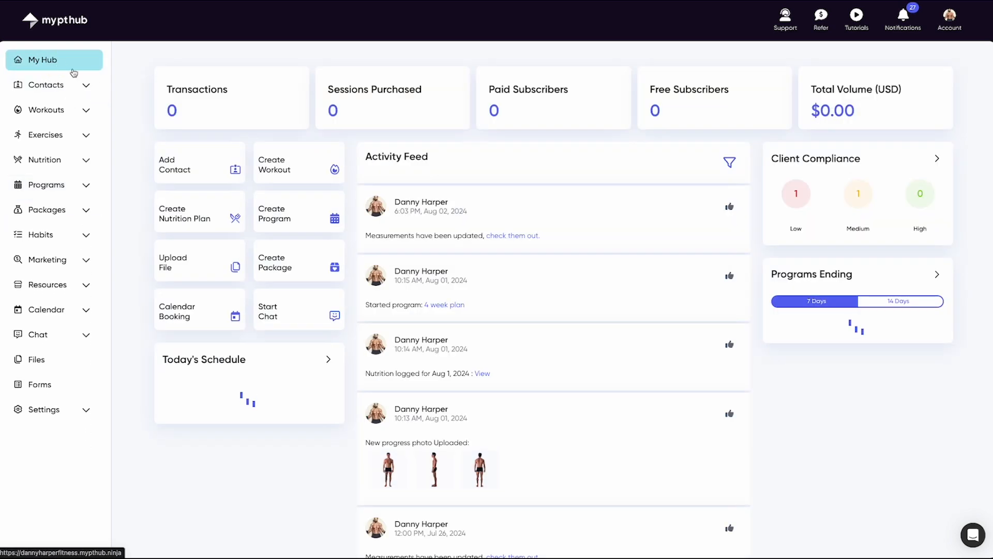